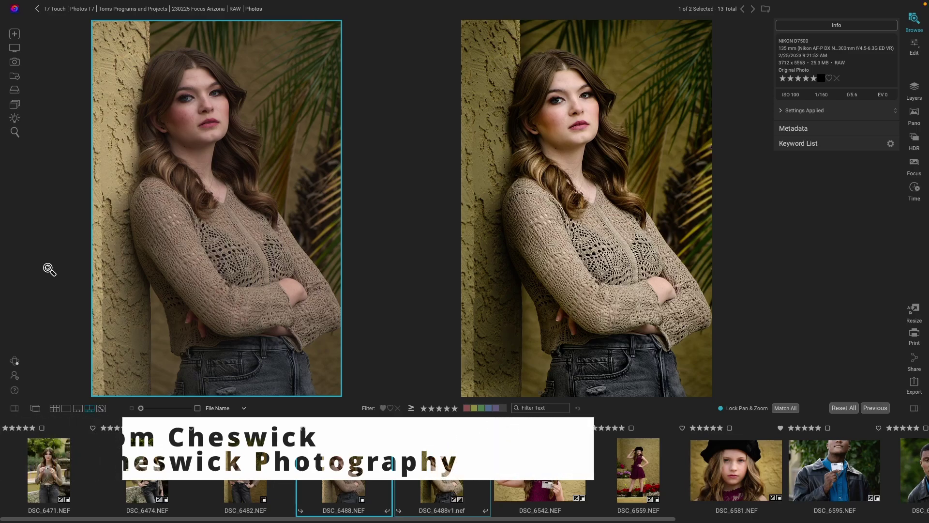
- Switch Browse to a grid of all 13 photos in the 230225 Focus Arizona RAW folder
click(55, 408)
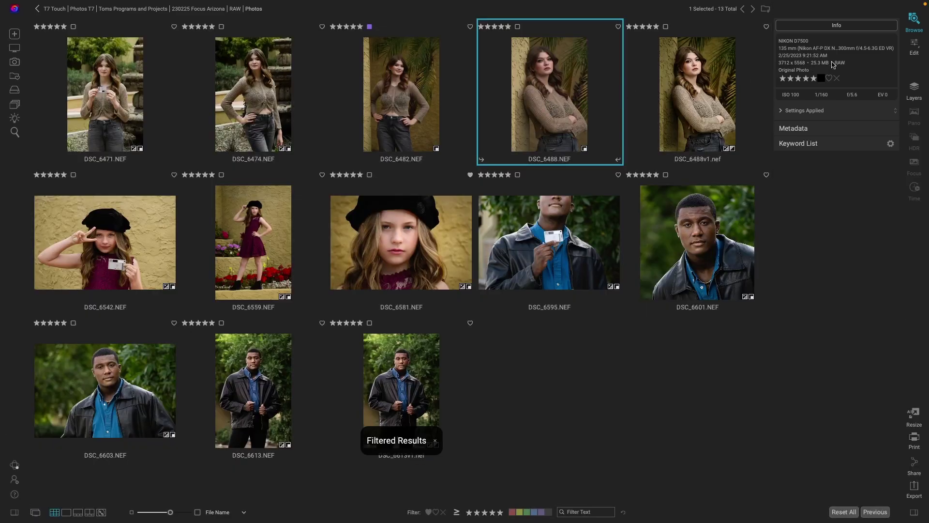
- Open DSC_6488.NEF for editing, set its camera profile to Camera Standard, and compare with the original
click(915, 48)
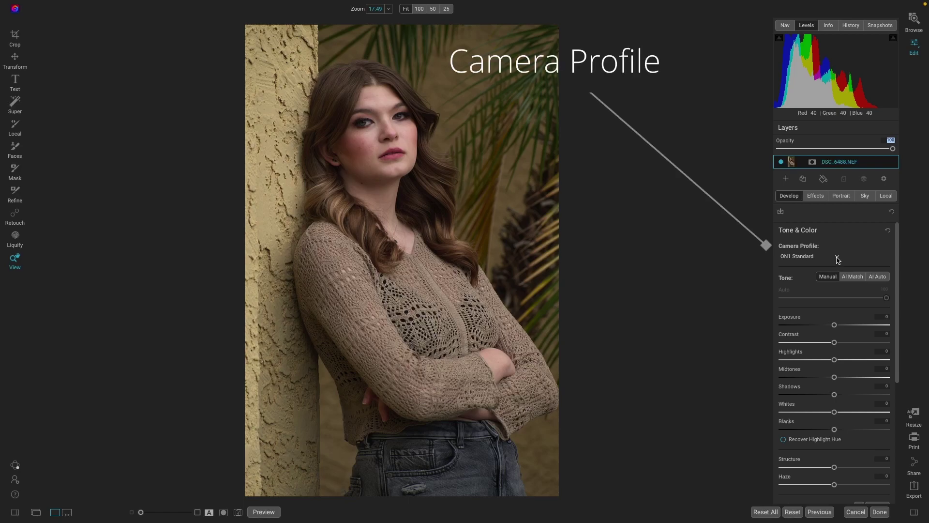
click(837, 257)
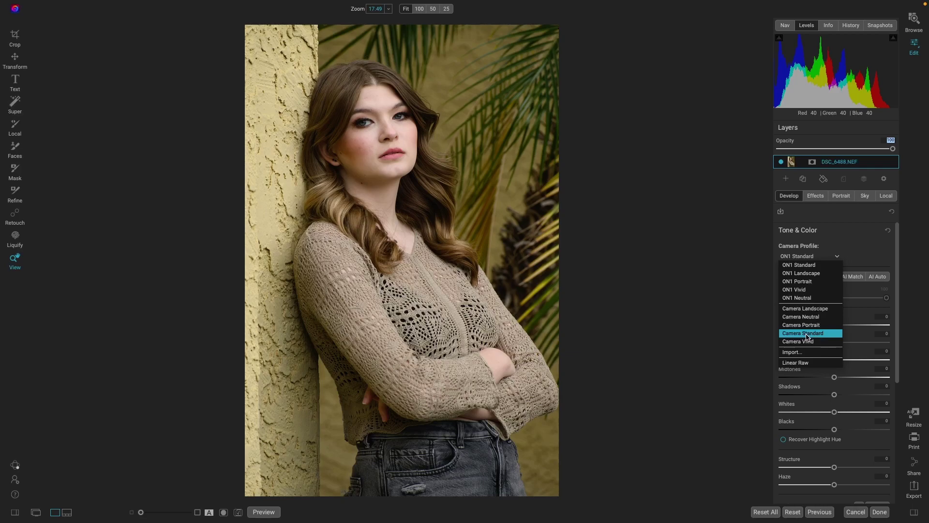
click(807, 335)
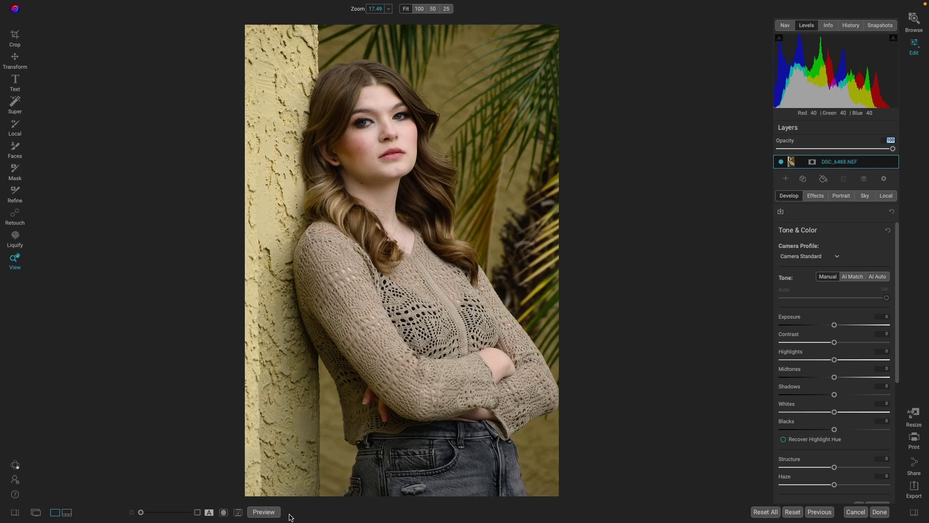
click(265, 513)
- Apply the Little Kick preset from AI Adaptive Presets > Outdoor Portraits to the portrait
click(264, 512)
click(15, 513)
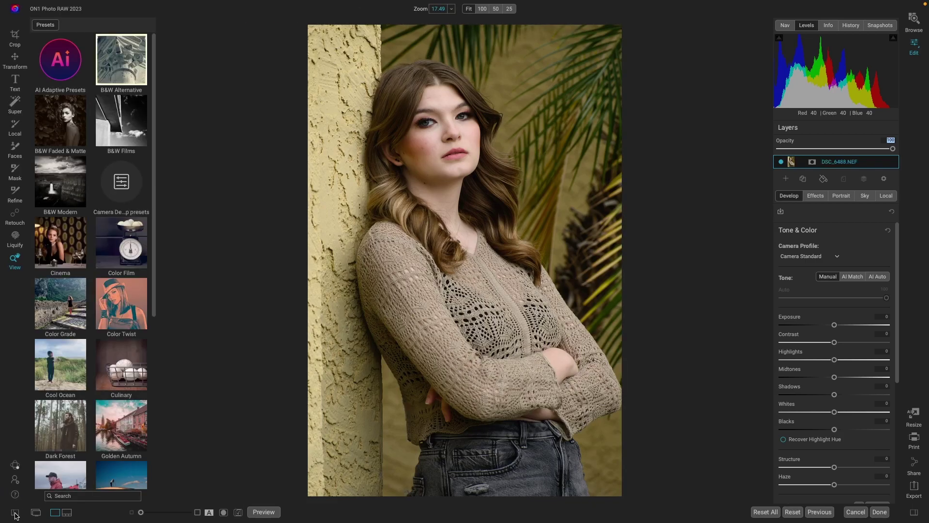
click(61, 60)
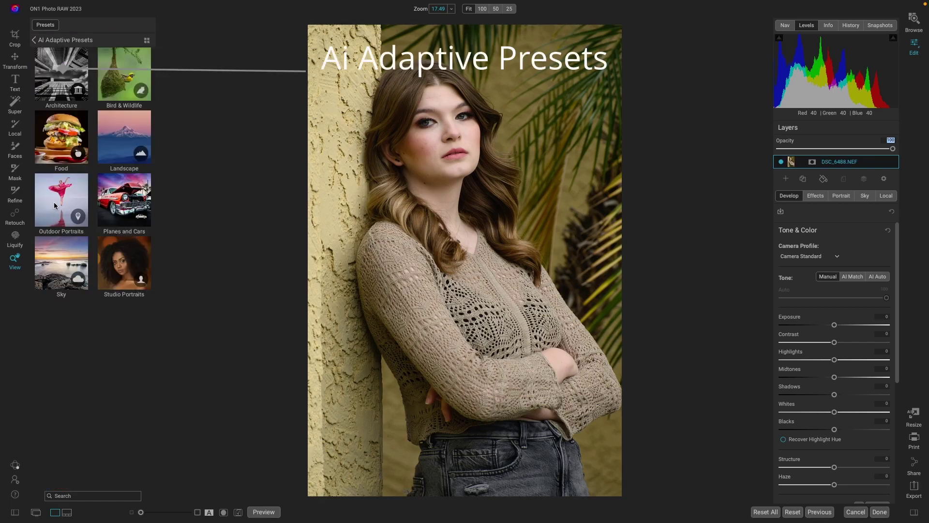
click(60, 201)
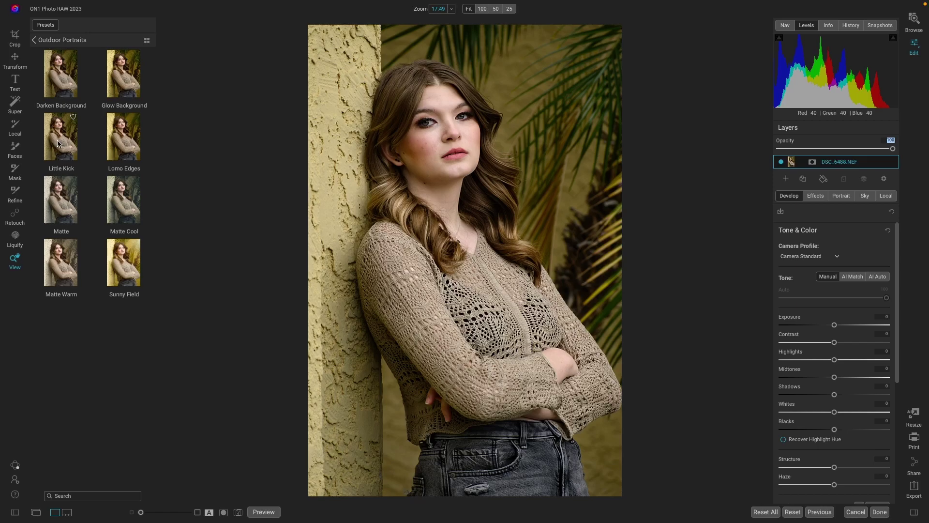
click(58, 143)
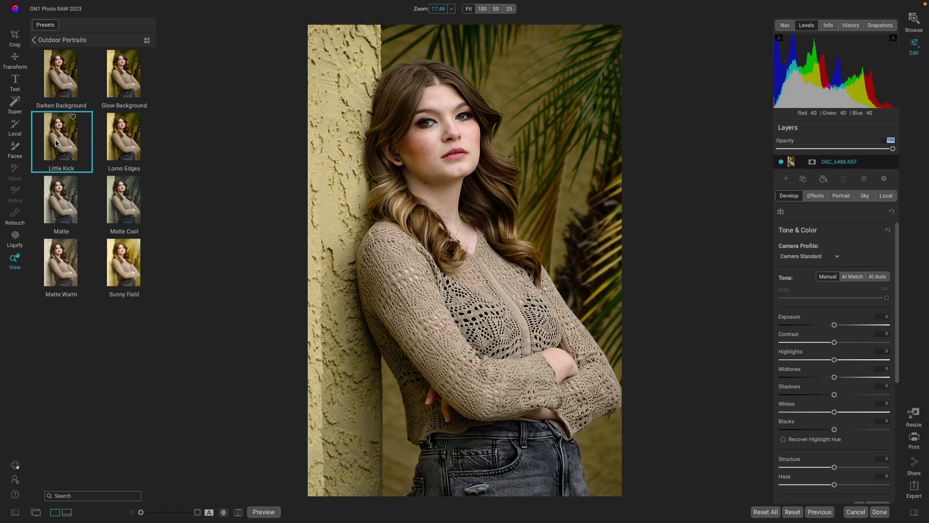
click(816, 196)
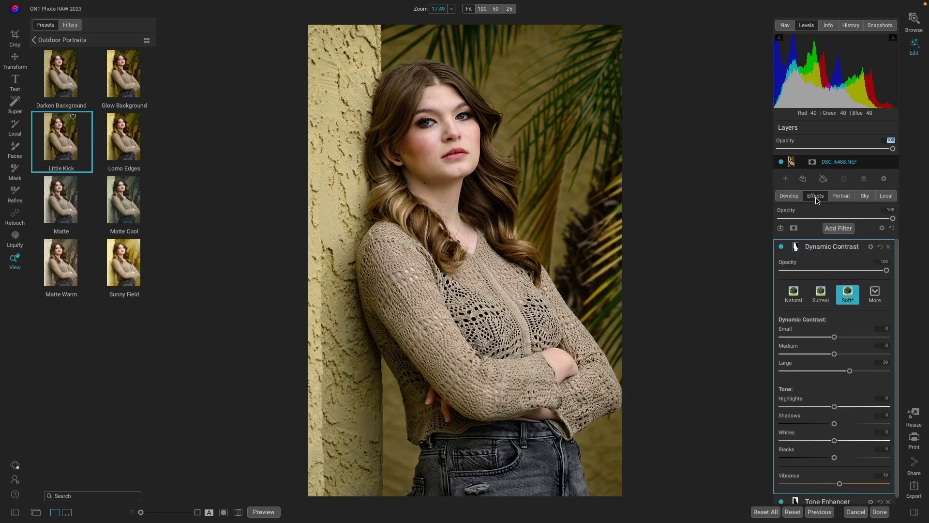
- Collapse the Dynamic Contrast filter and toggle Preview to compare before and after
click(827, 249)
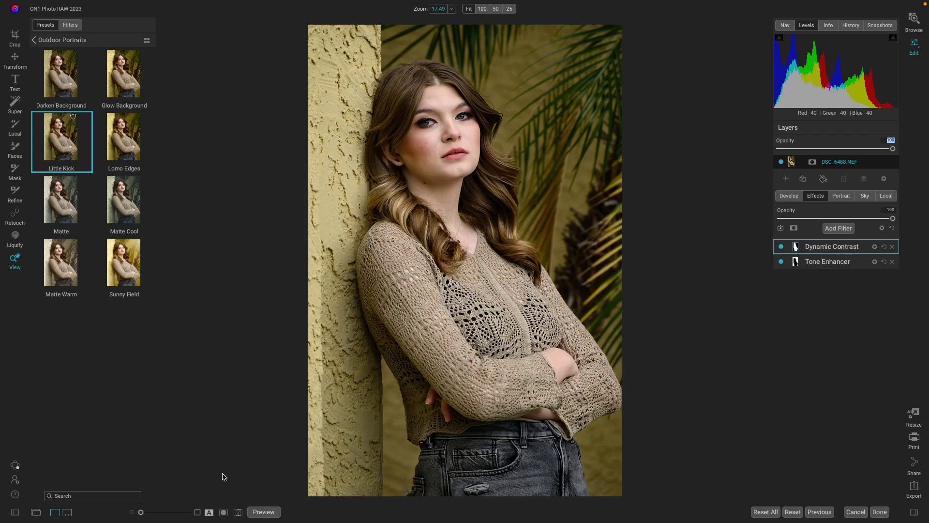
click(264, 512)
click(263, 512)
- Zoom to 100% and heal three blemishes on the cheek near the ear
click(428, 145)
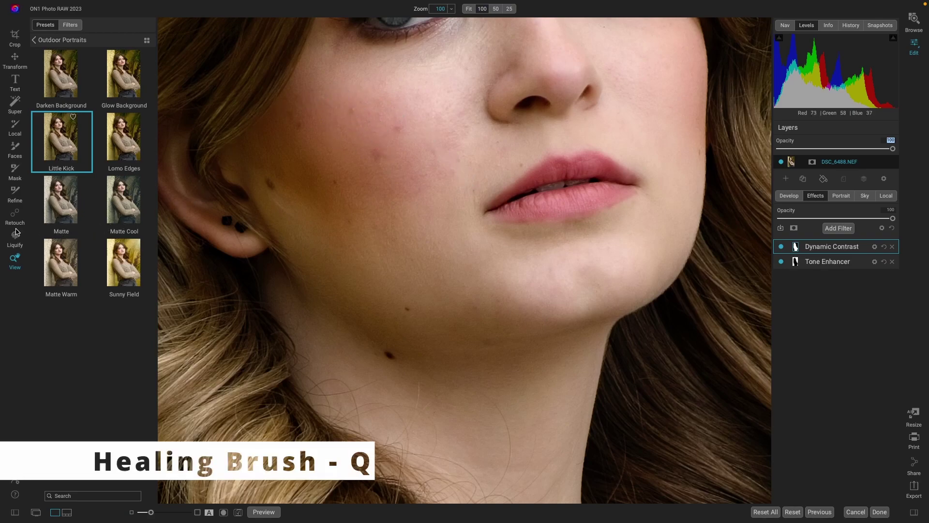
key(q)
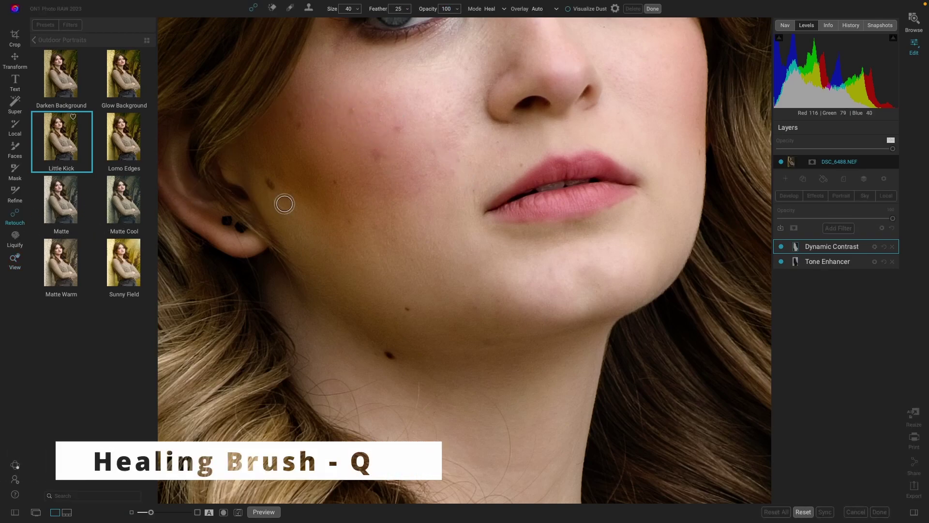
click(379, 155)
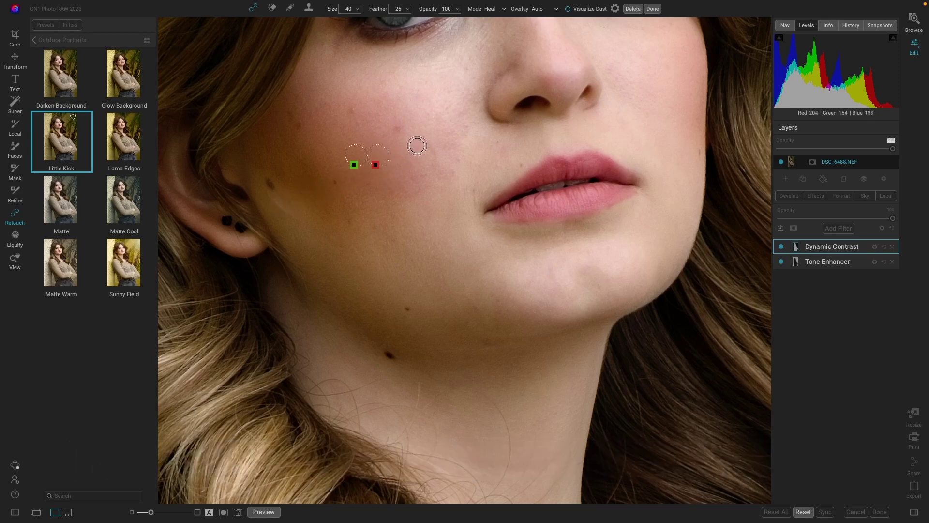
click(397, 129)
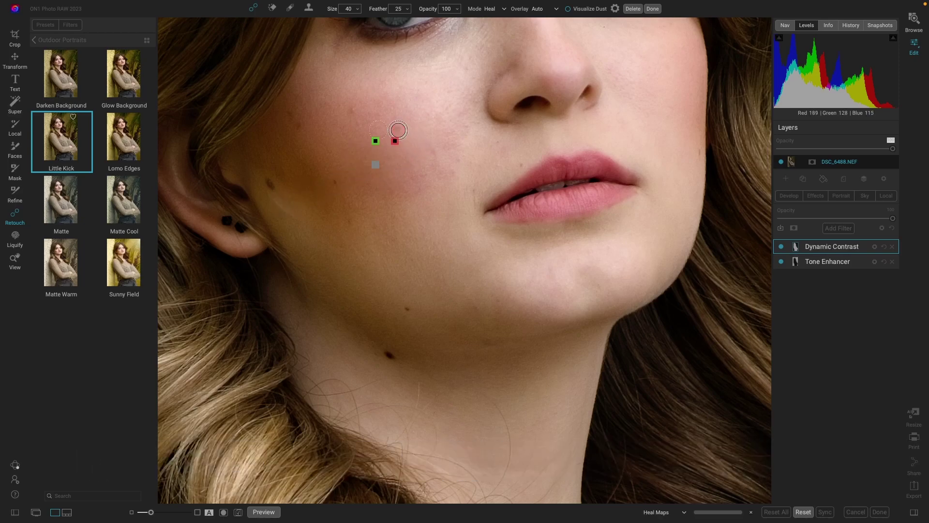
click(351, 110)
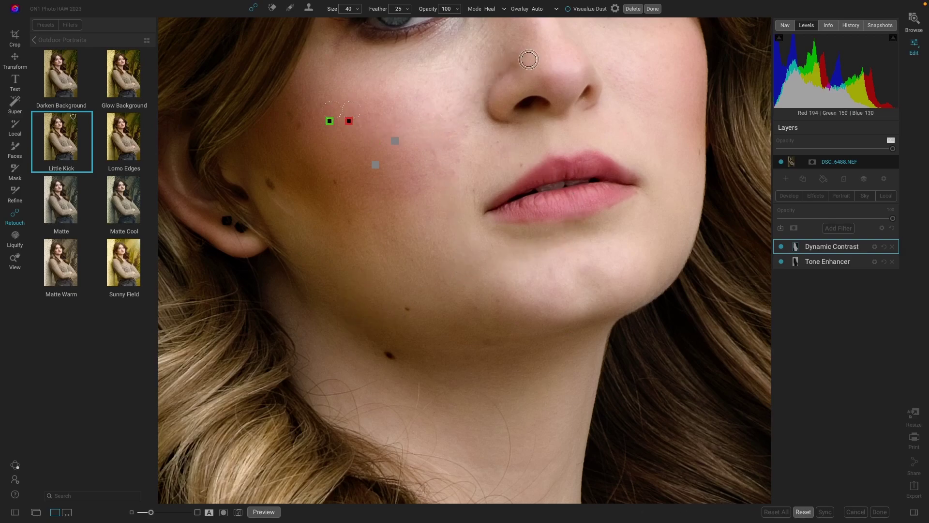
click(651, 9)
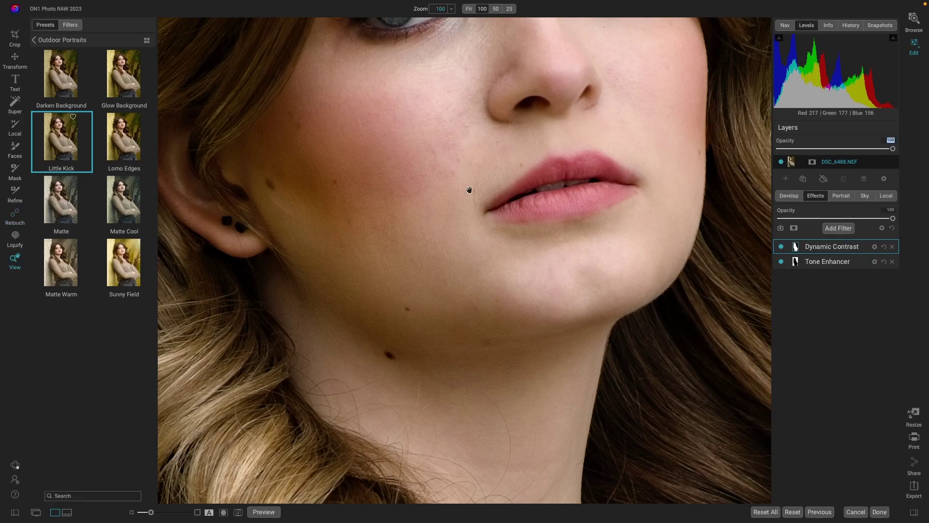
- Set the heal brush to size 30, heal three forehead blemishes, and commit the retouch
scroll(467, 198, down, 1)
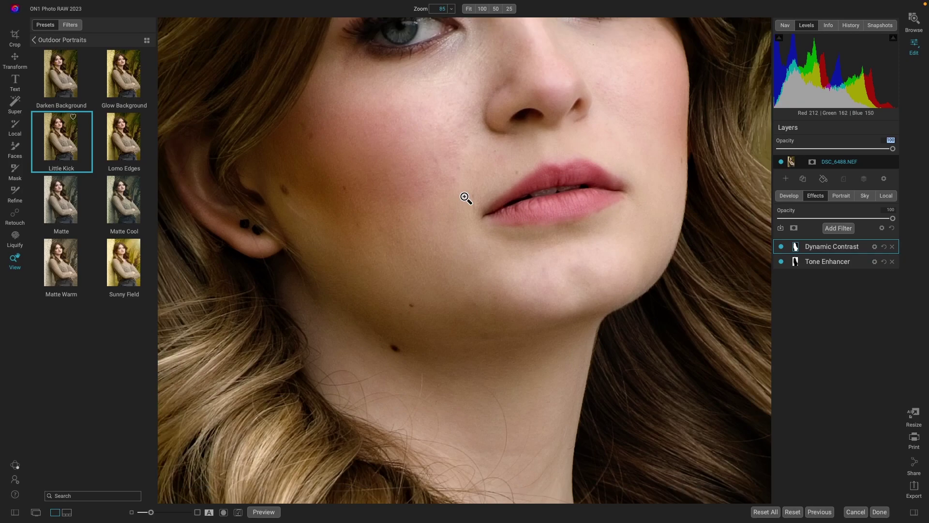
scroll(466, 198, down, 1)
scroll(465, 200, down, 1)
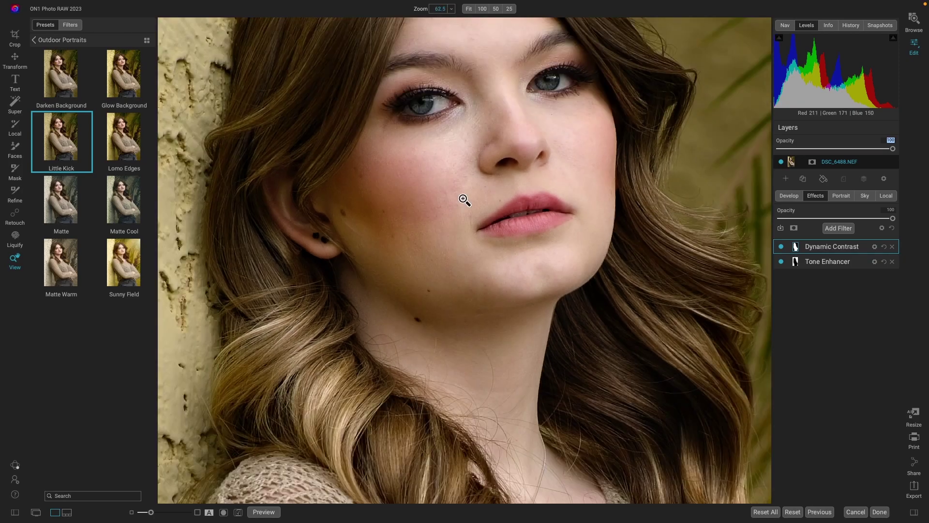
scroll(464, 200, down, 1)
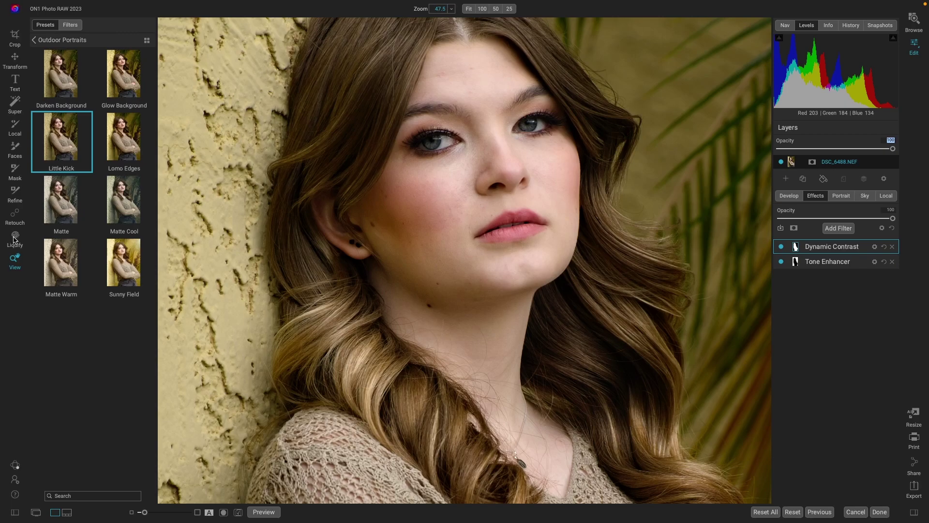
click(15, 216)
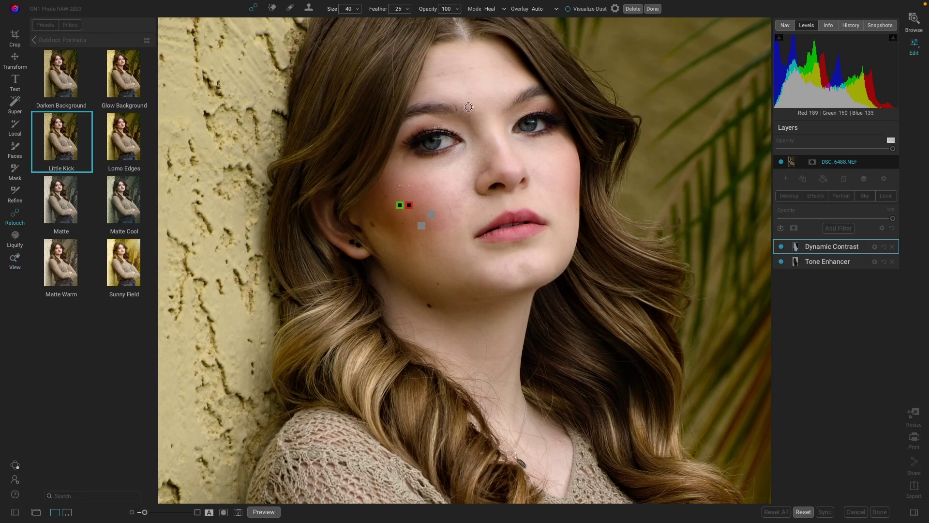
key(bracketleft)
click(470, 92)
click(472, 69)
click(438, 76)
click(653, 9)
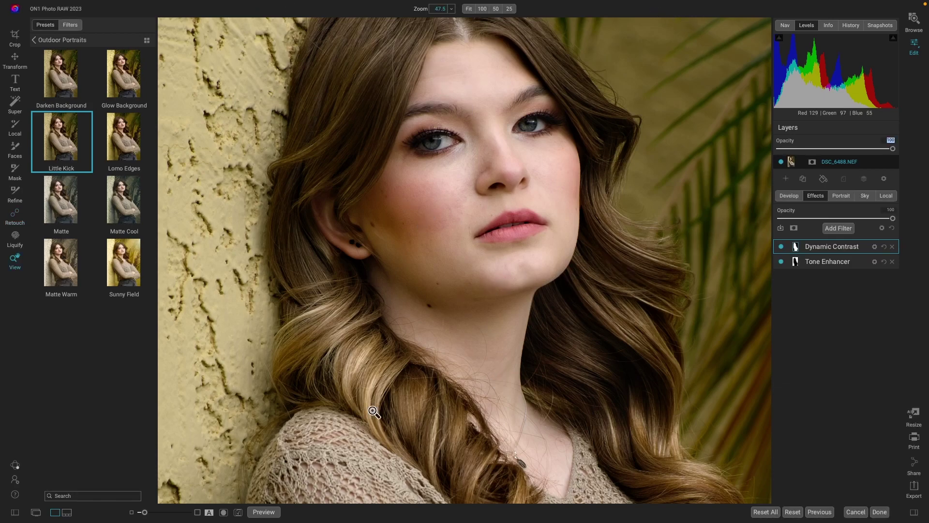
- Fit the photo to the view, compare with the original, and start a local adjustment (K)
click(468, 9)
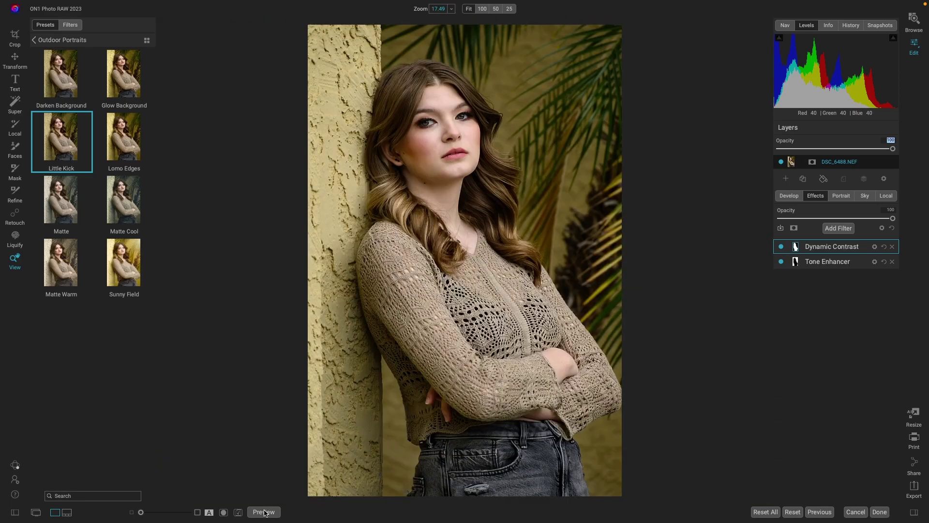
click(264, 512)
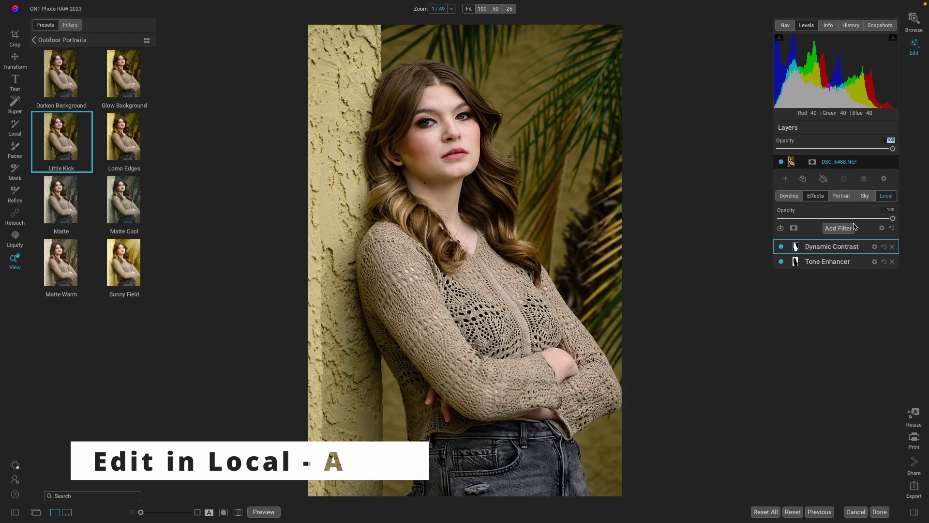
key(k)
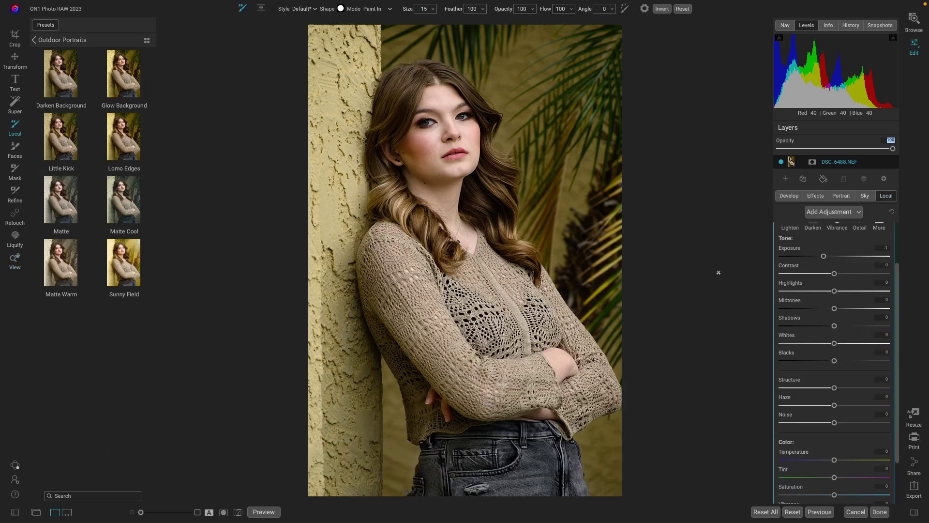
- Mask the adjustment with a Linear Right gradient shifted left over the wall, then return to Browse
click(261, 9)
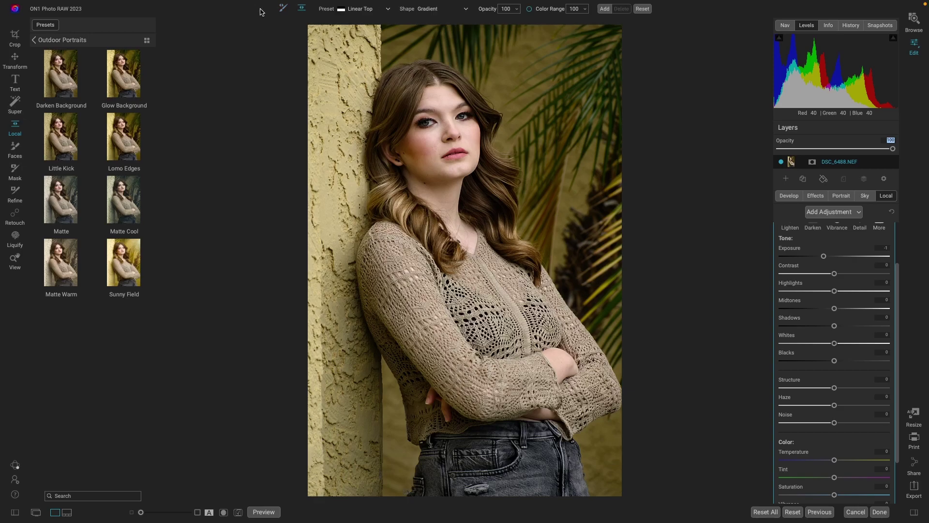
click(353, 13)
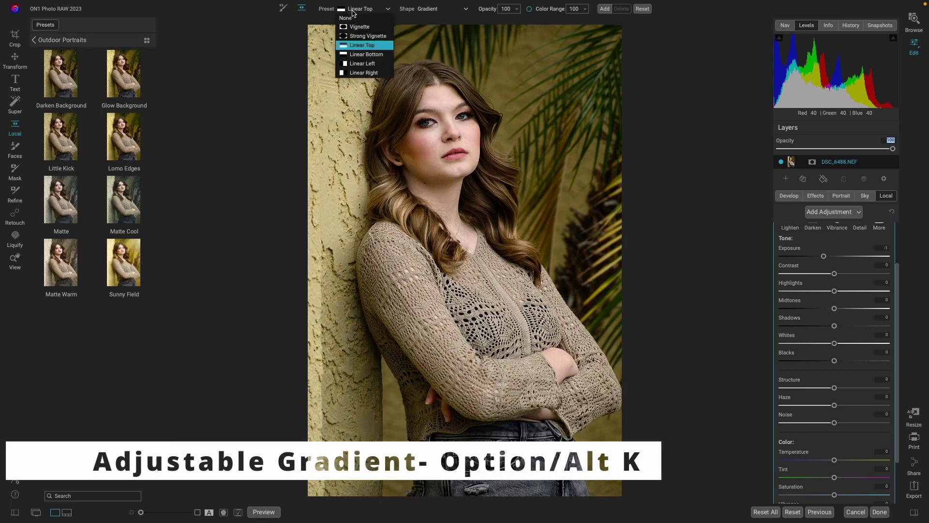
click(356, 73)
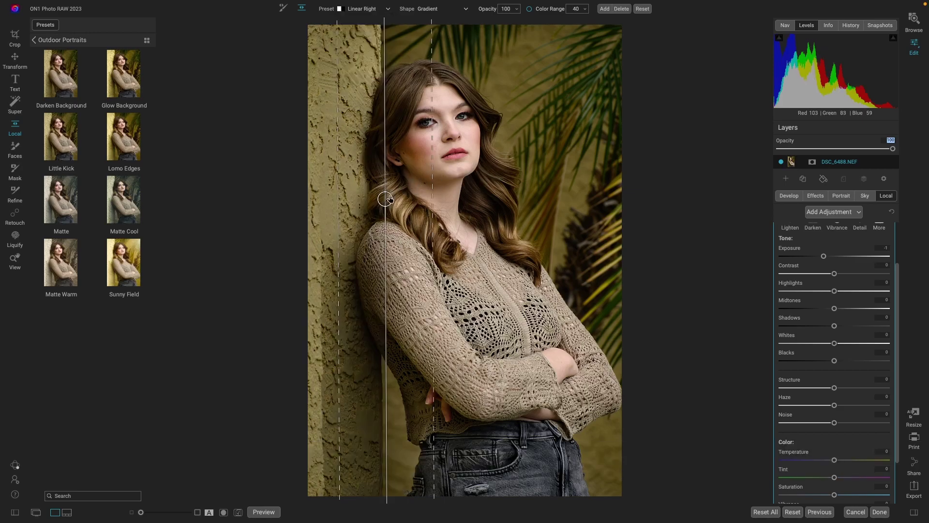
drag(387, 199, 384, 200)
click(264, 512)
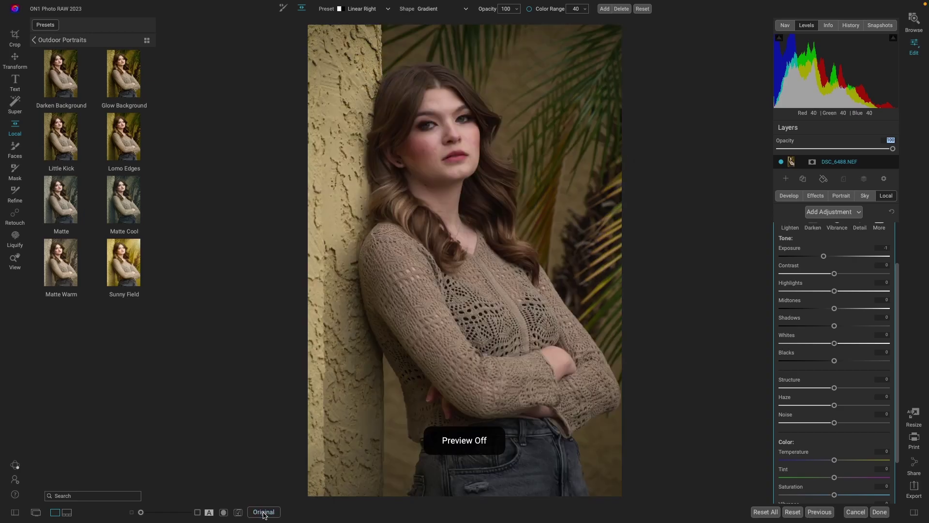
click(261, 516)
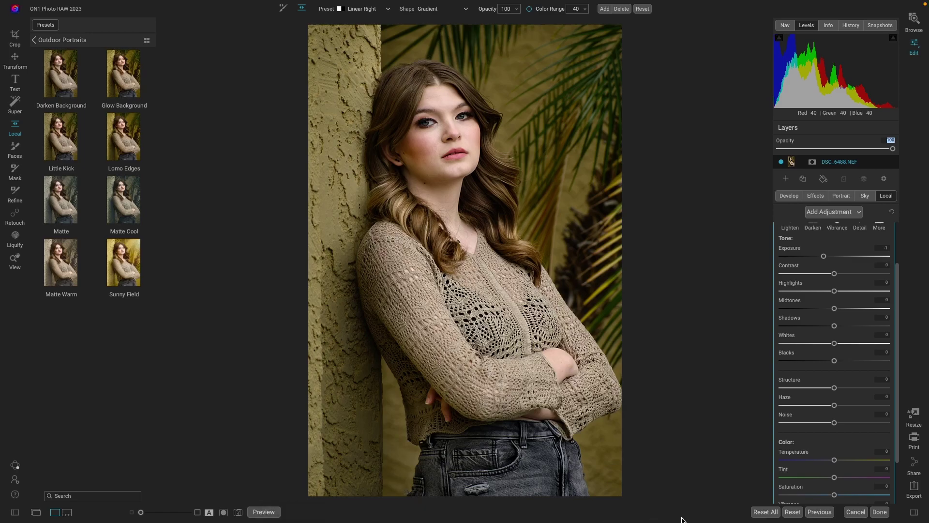
click(880, 514)
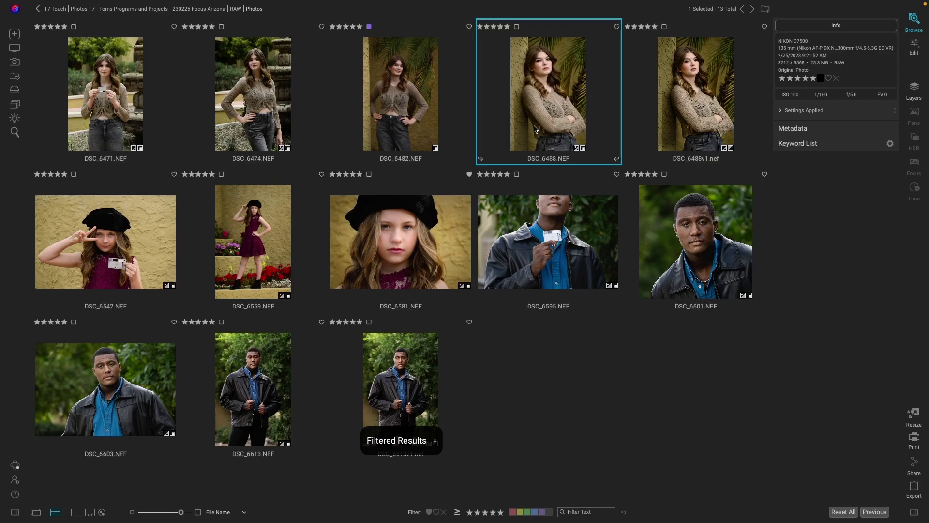
- Add DSC_6482 to the selection, sync DSC_6488's settings to it, and open it for editing
key(shift+Left)
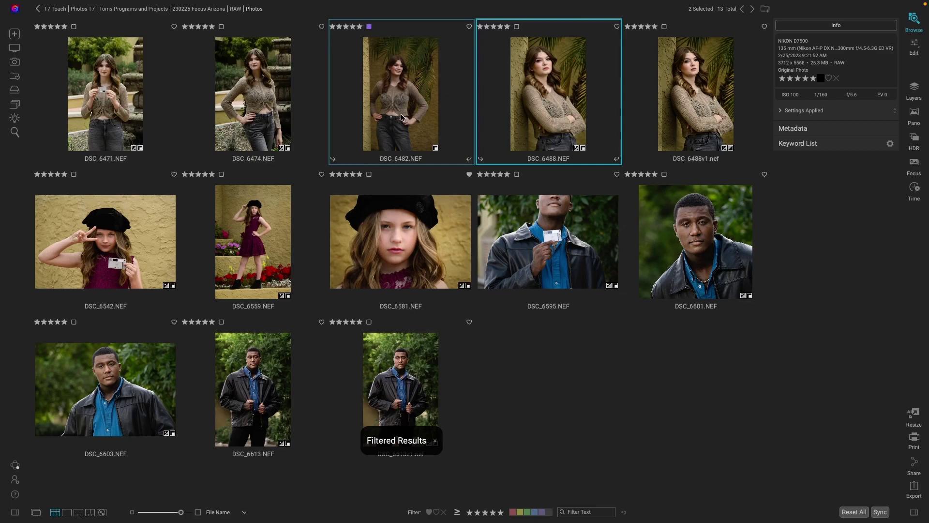
click(881, 512)
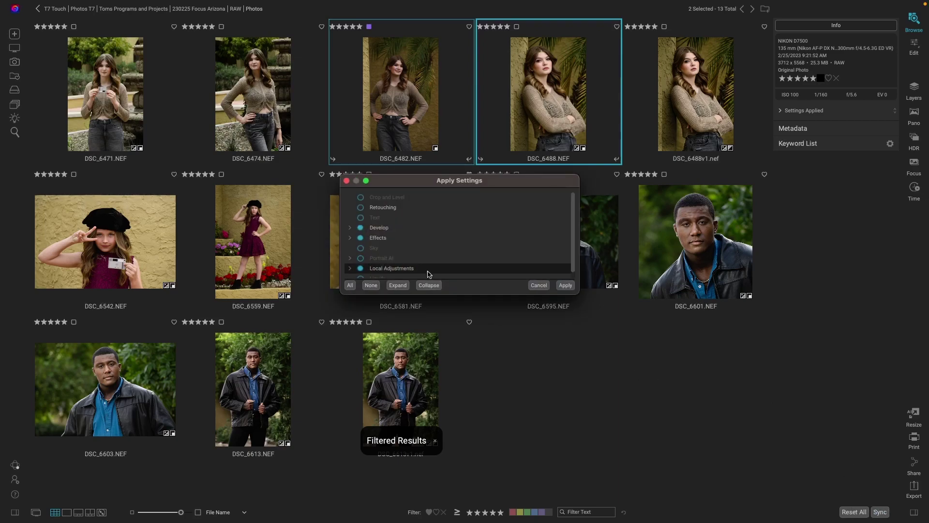
scroll(413, 241, down, 1)
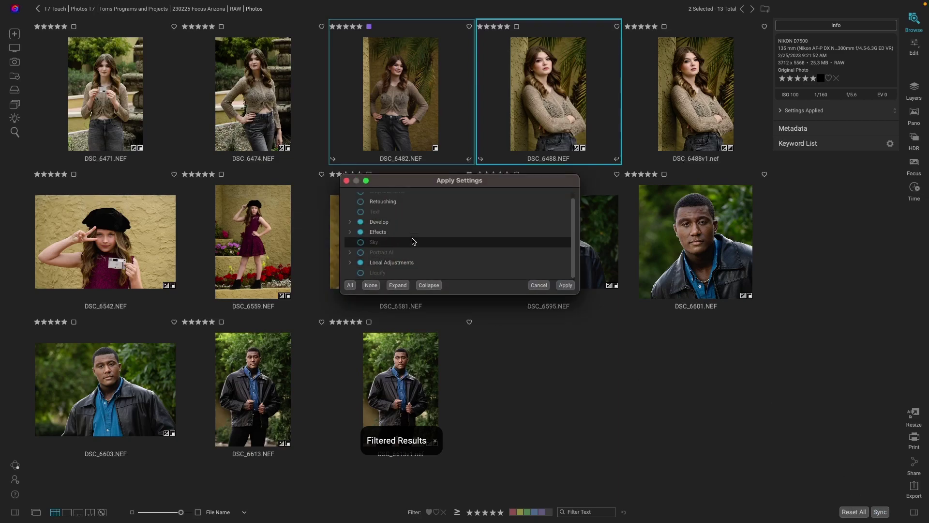
click(566, 285)
key(ctrl+2)
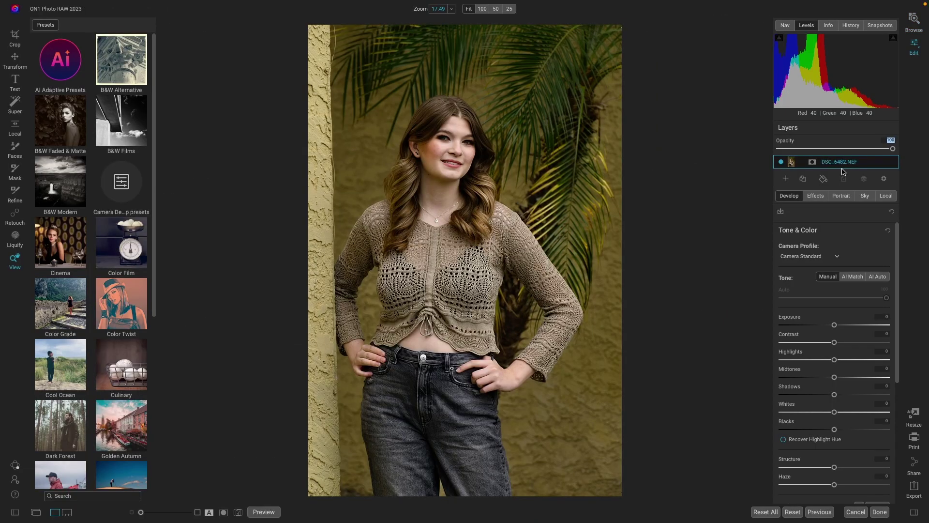
- Toggle Preview to compare DSC_6482's synced edits with its unedited original
click(264, 513)
click(264, 514)
click(262, 514)
- Add a local adjustment with a Linear Right gradient over the left wall and finish editing
key(k)
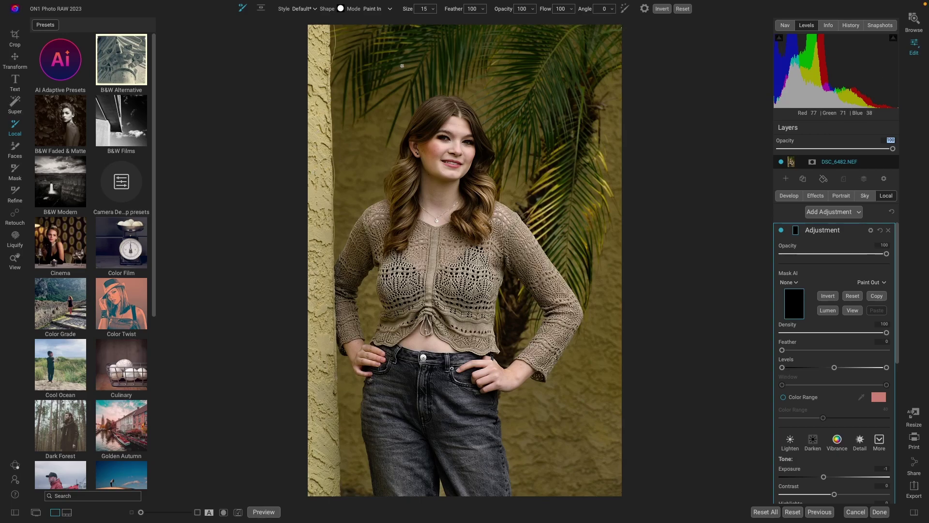
click(260, 9)
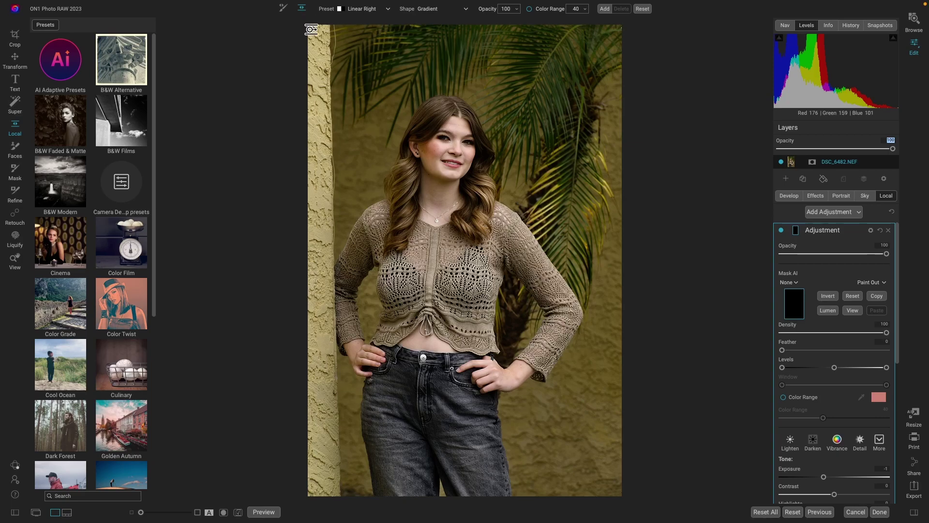
click(335, 159)
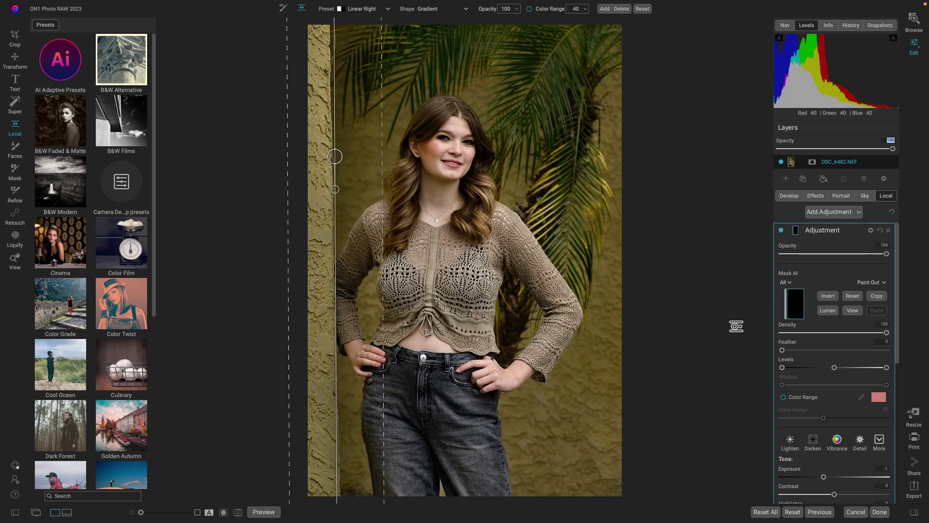
click(878, 512)
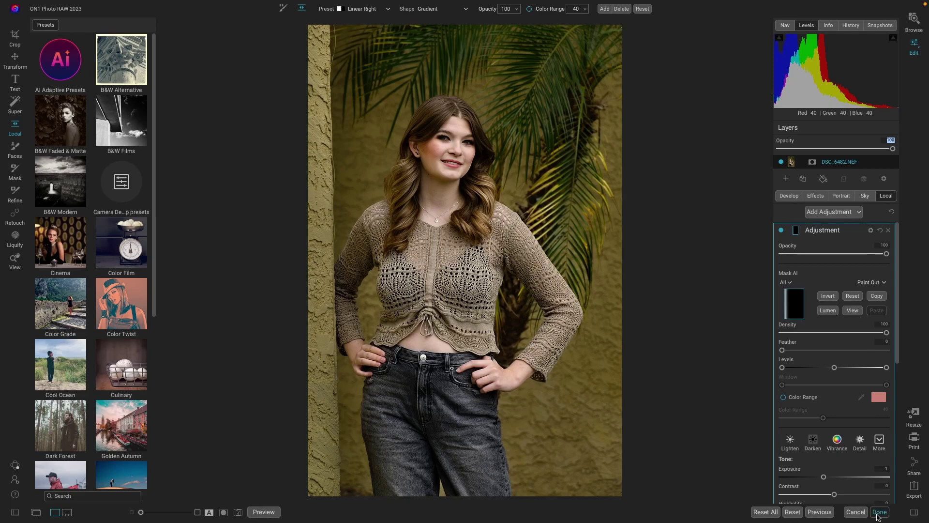